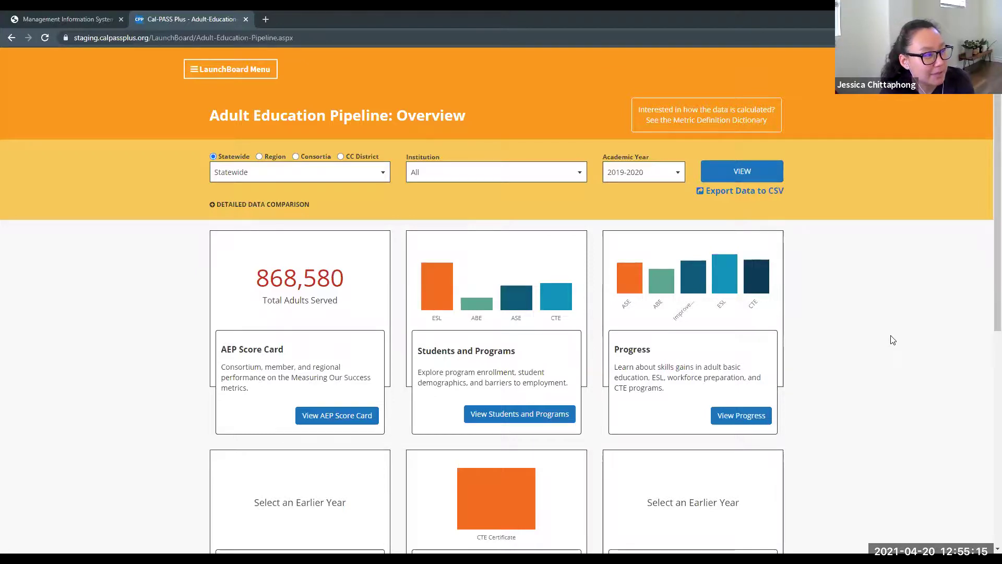
Look over the statewide 2019-2020 overview cards and open the Students and Programs view
scroll(892, 339, "down", 1)
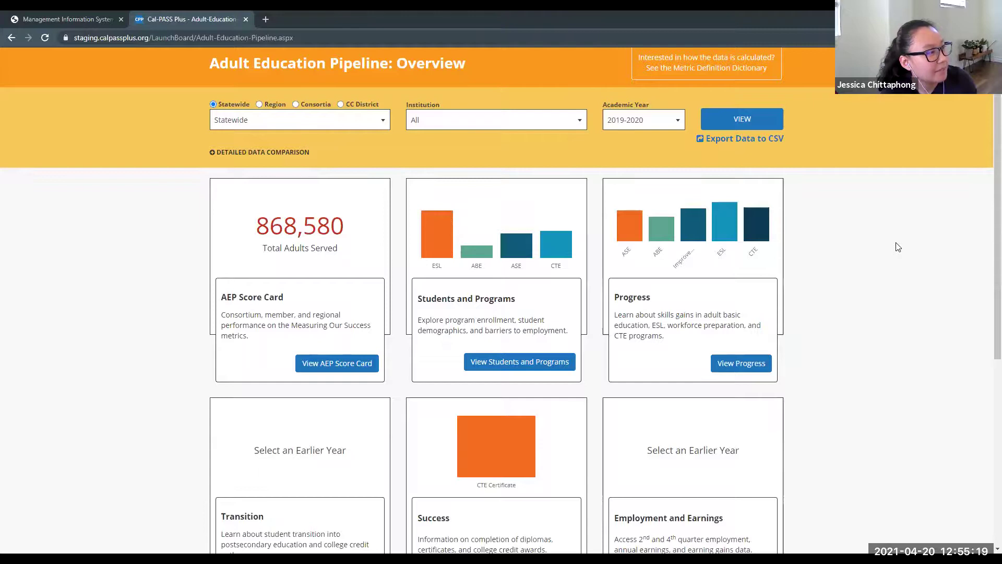
scroll(895, 241, "up", 1)
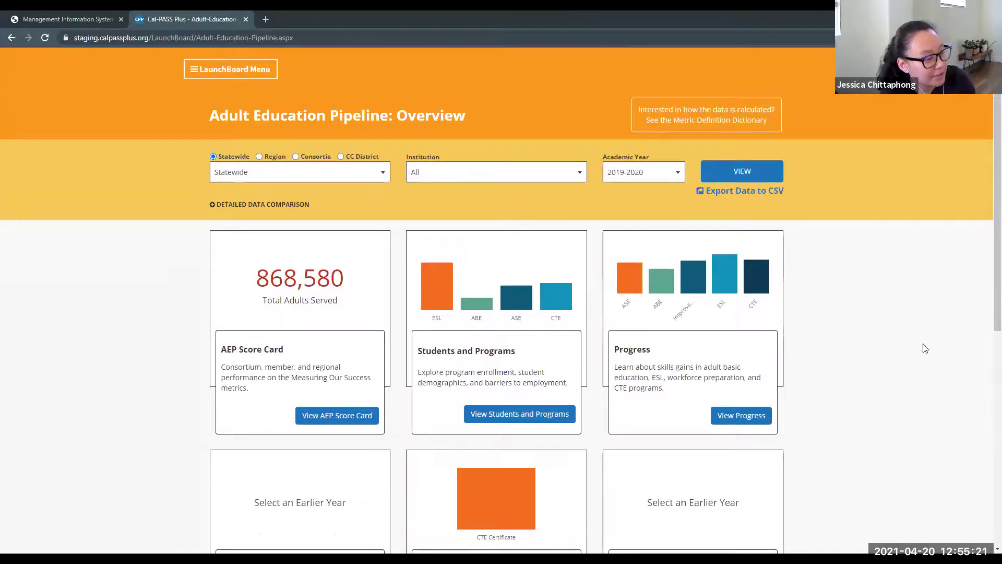
scroll(940, 346, "down", 3)
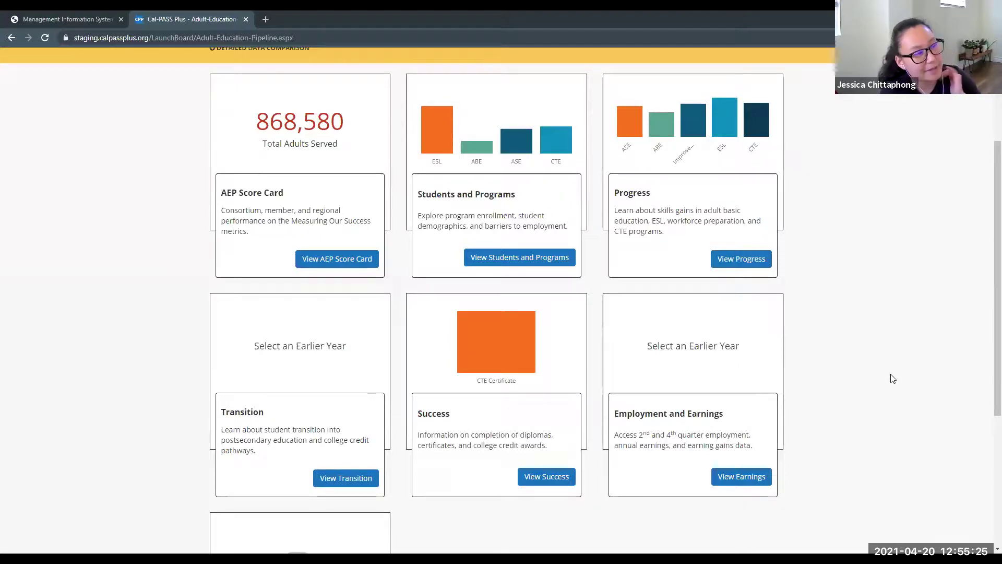
scroll(933, 303, "up", 2)
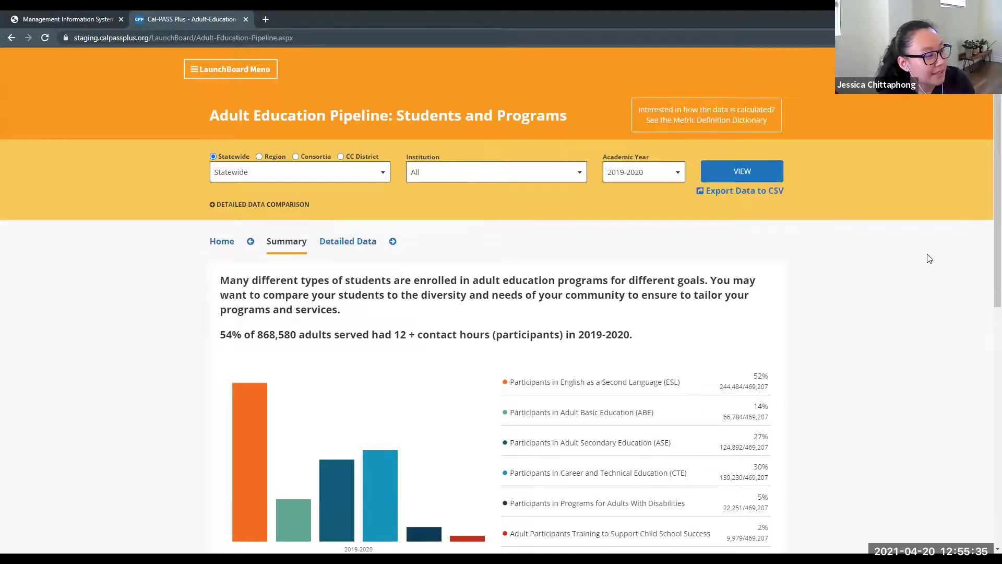
Examine the Students and Programs summary, including the program participation, ethnicity, age group and gender charts
scroll(926, 256, "down", 2)
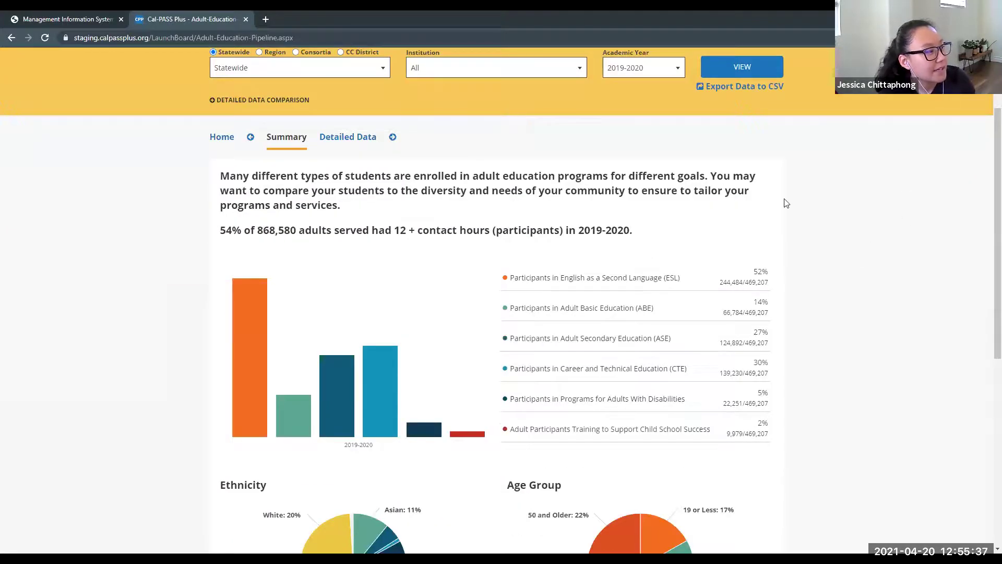
scroll(887, 167, "down", 5)
scroll(984, 230, "down", 2)
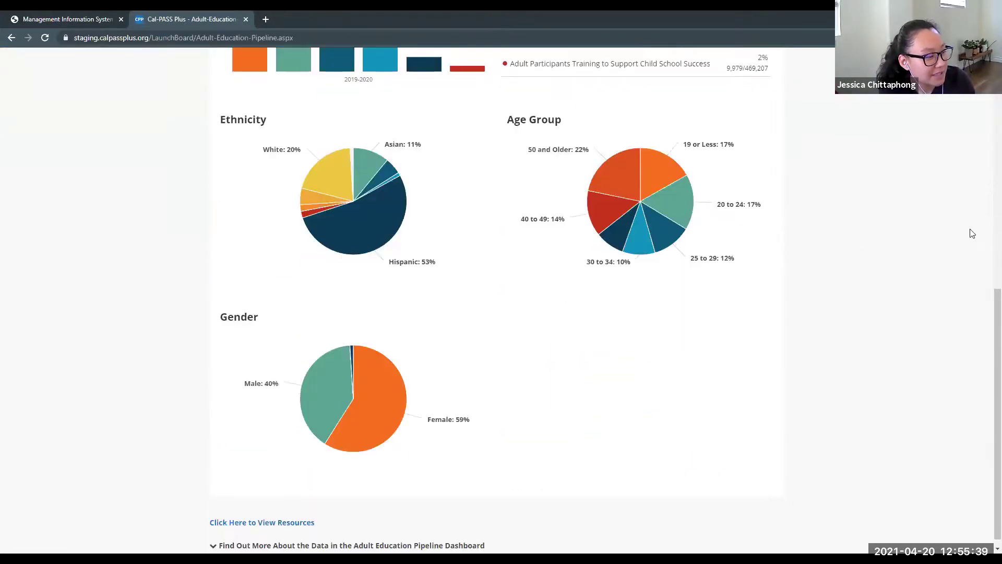
scroll(968, 233, "up", 4)
scroll(918, 193, "up", 1)
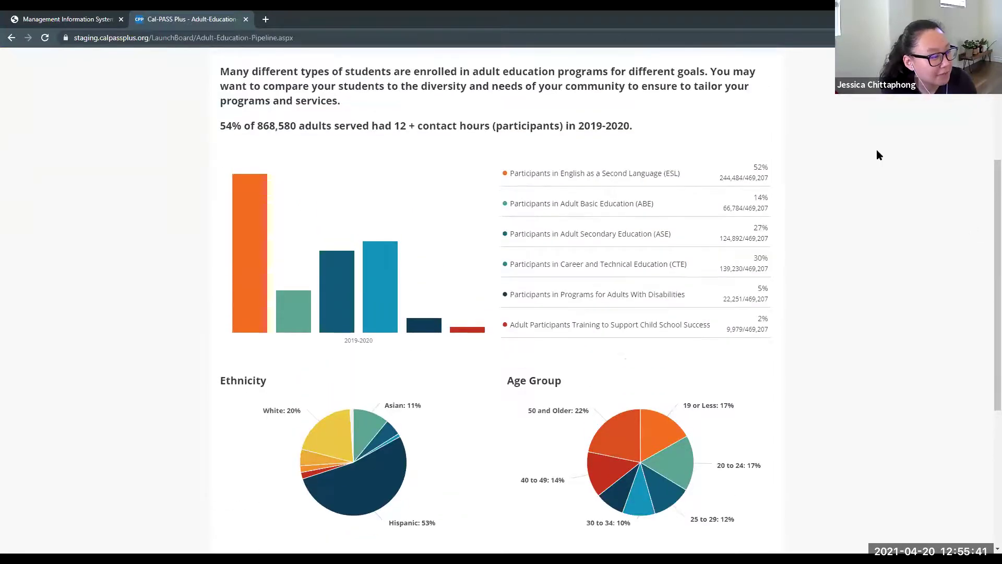
scroll(898, 278, "up", 4)
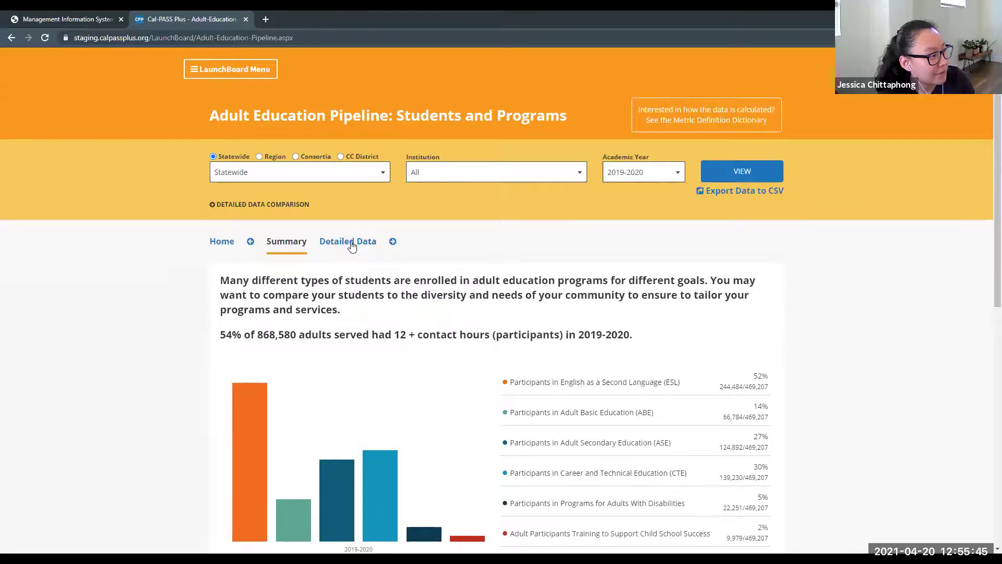
Open the Students and Programs detailed data and examine the ESL participants' time trend chart, 2019-2020 data point and yearly table
left_click(350, 243)
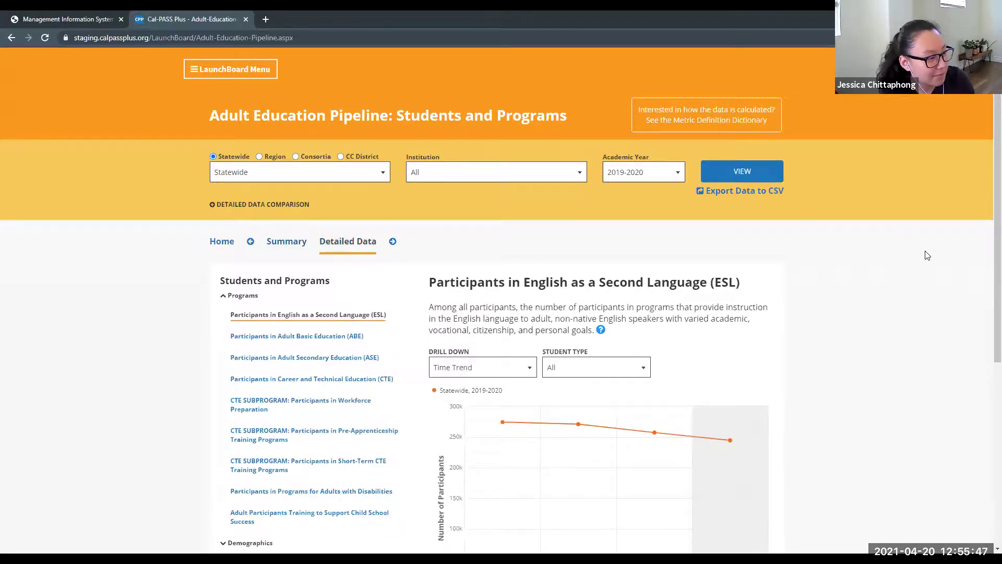
scroll(913, 332, "down", 2)
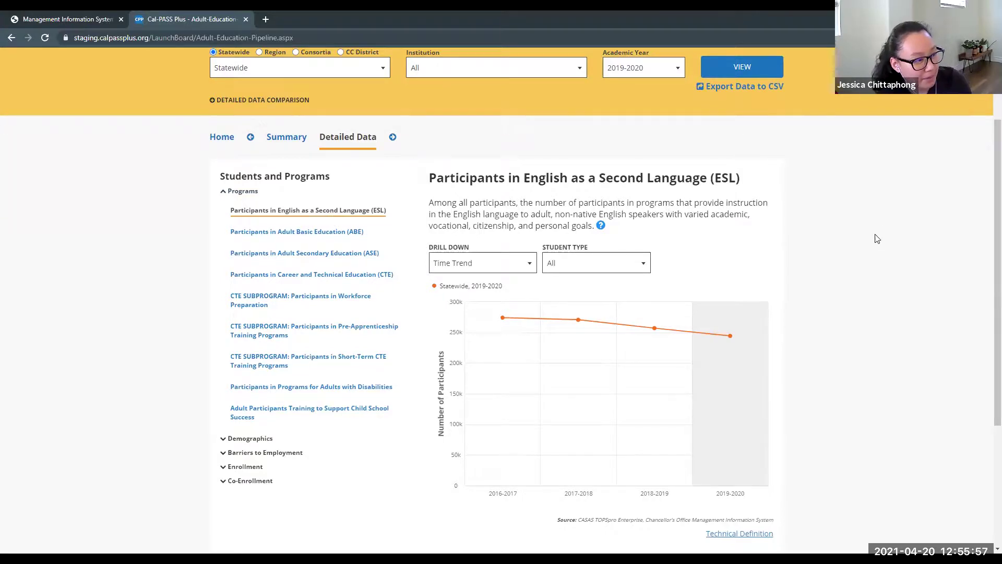
scroll(900, 228, "down", 2)
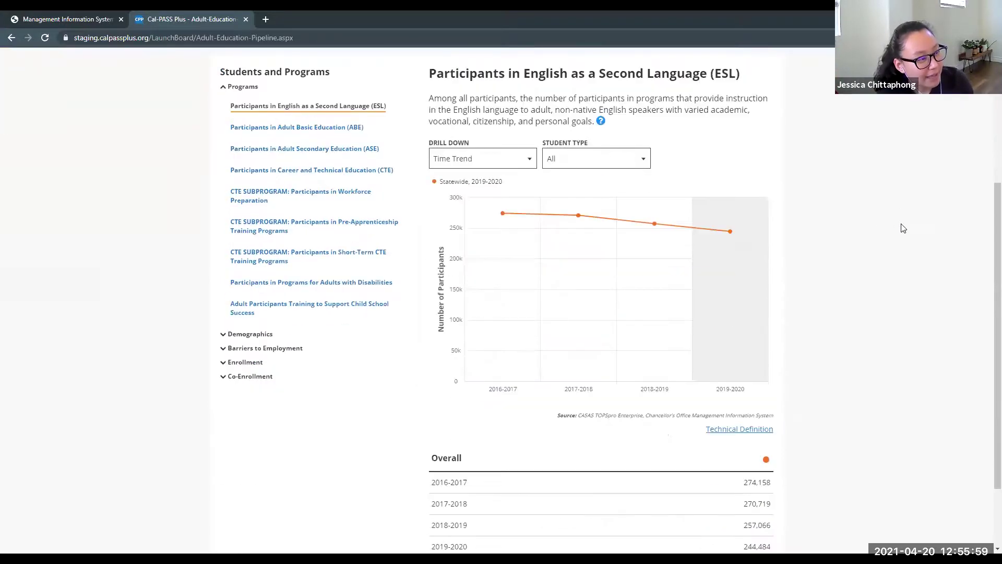
scroll(939, 292, "up", 1)
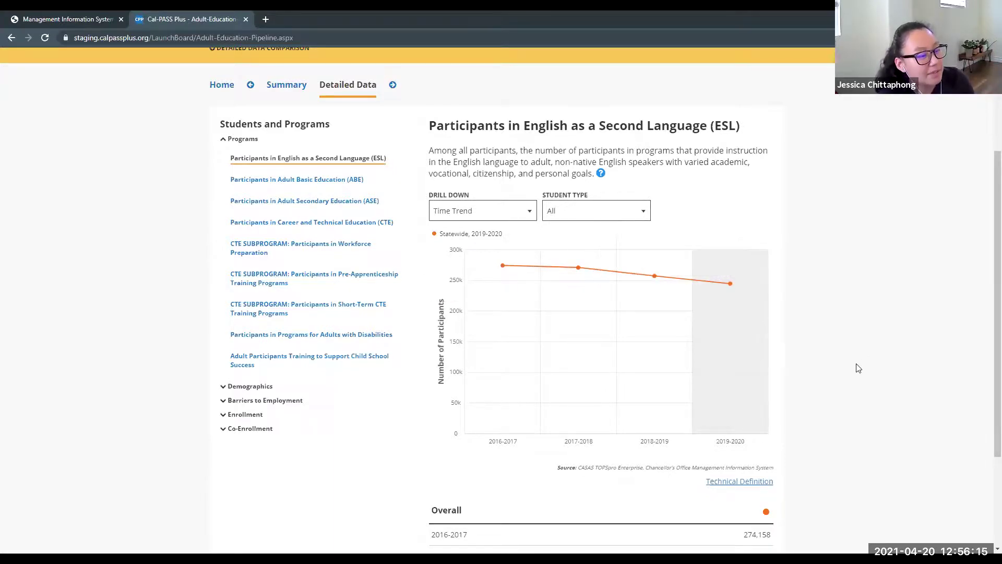
scroll(866, 379, "up", 2)
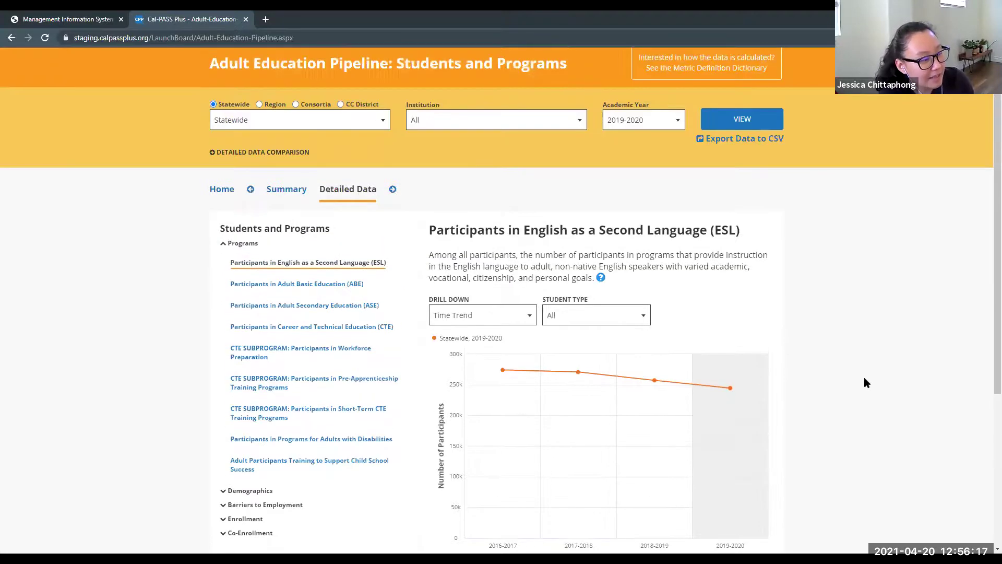
scroll(866, 379, "down", 2)
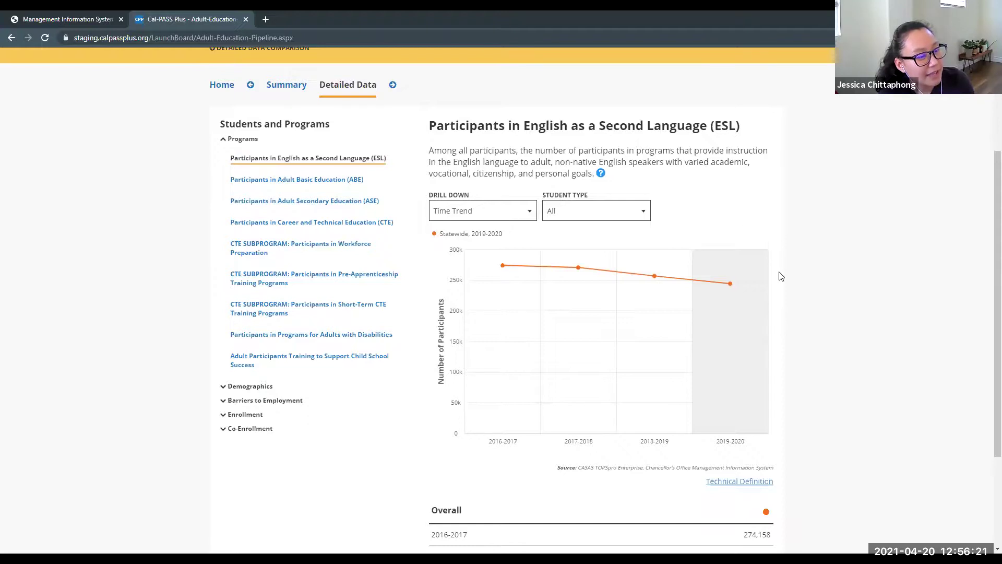
mouse_move(736, 296)
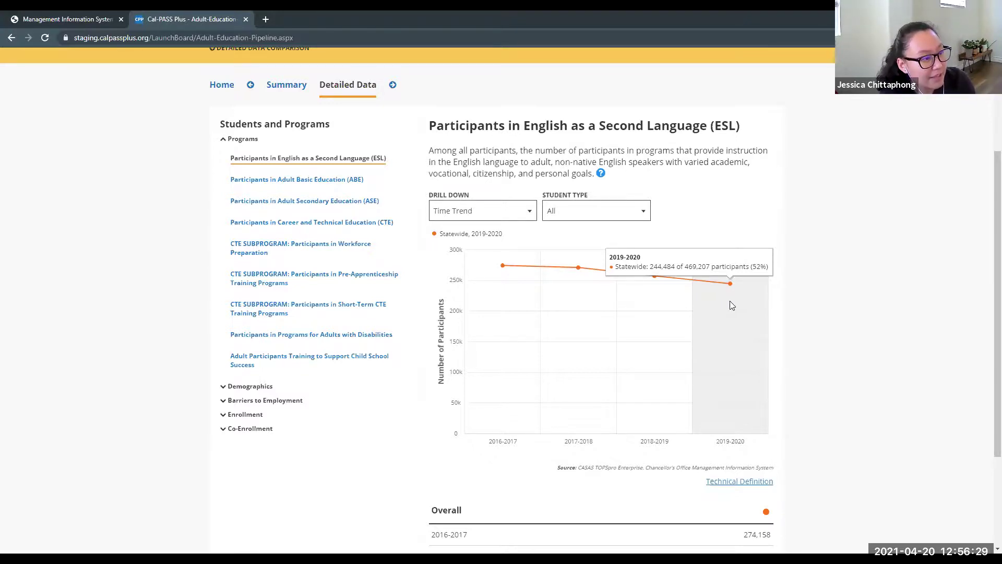
scroll(857, 310, "down", 3)
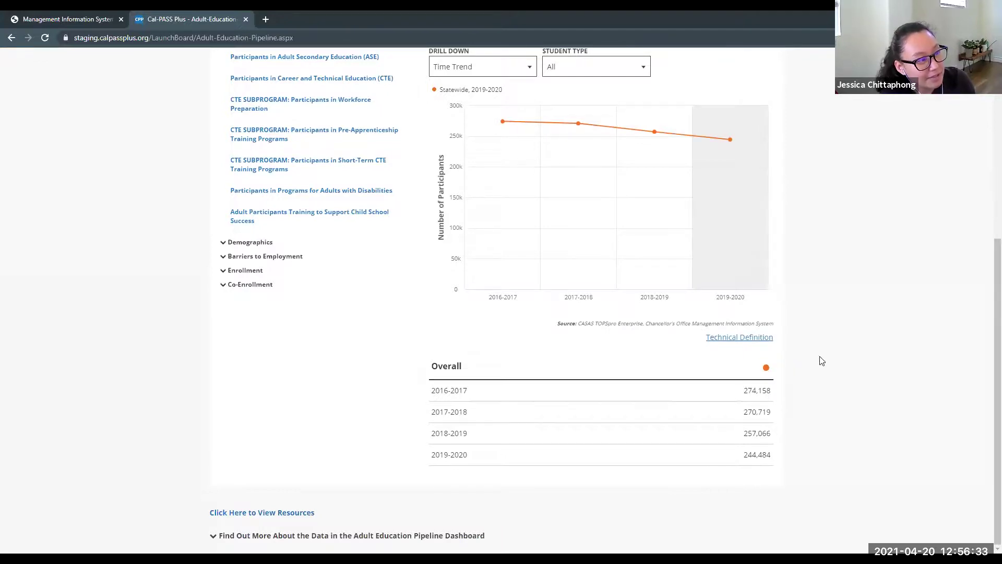
scroll(819, 358, "up", 3)
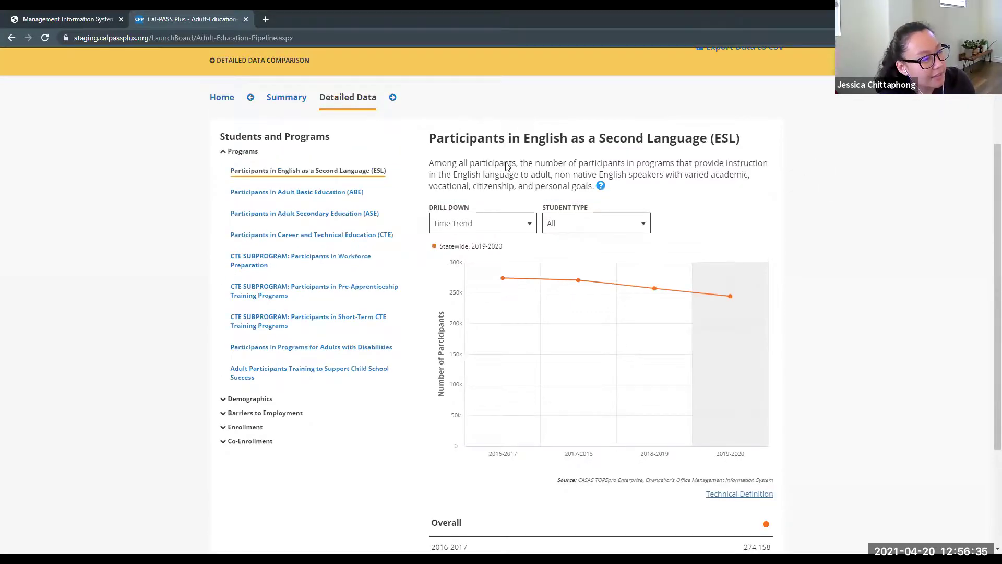
Drill down the ESL participants metric by Race/Ethnicity and inspect the chart's breakdown
left_click(482, 228)
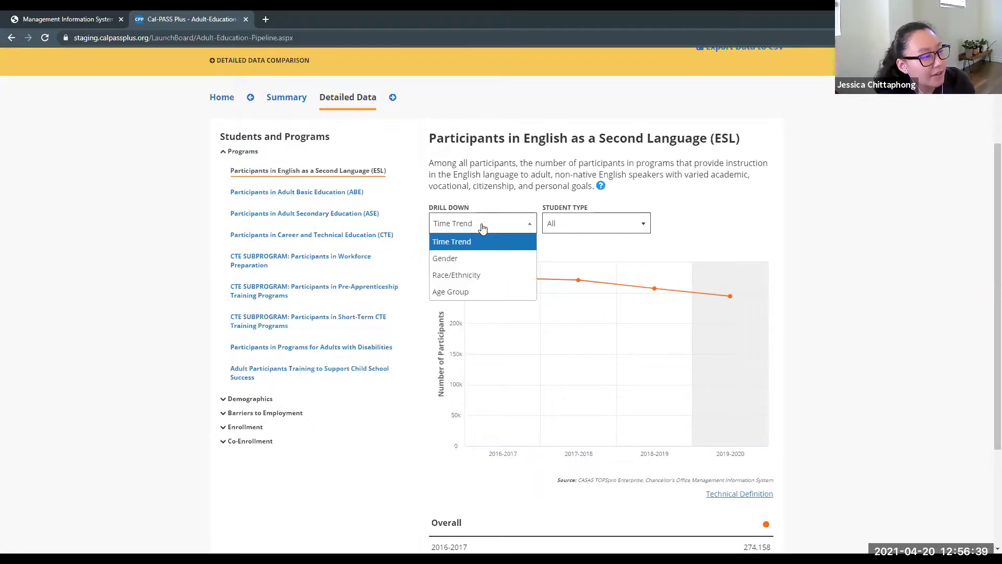
left_click(480, 276)
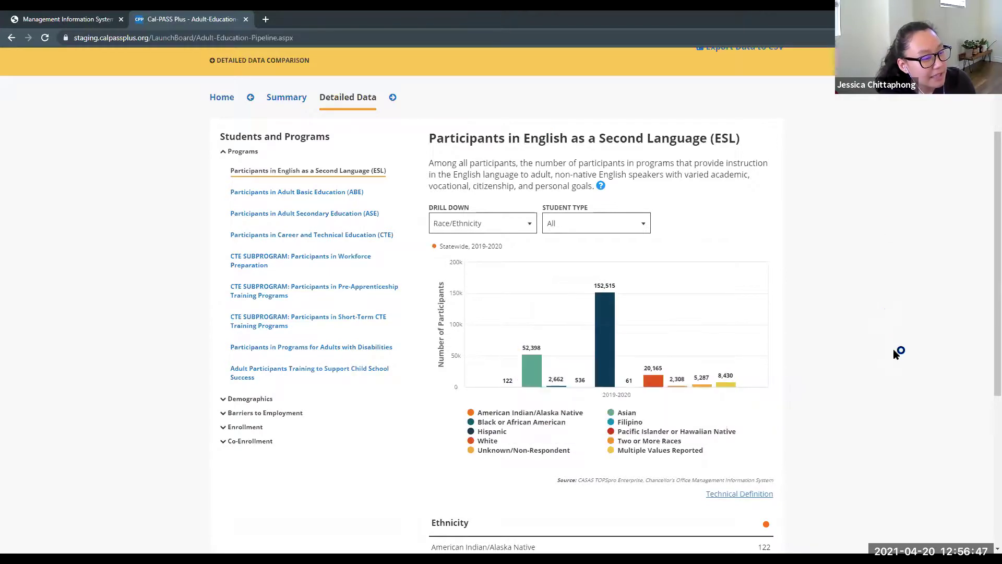
scroll(893, 349, "down", 1)
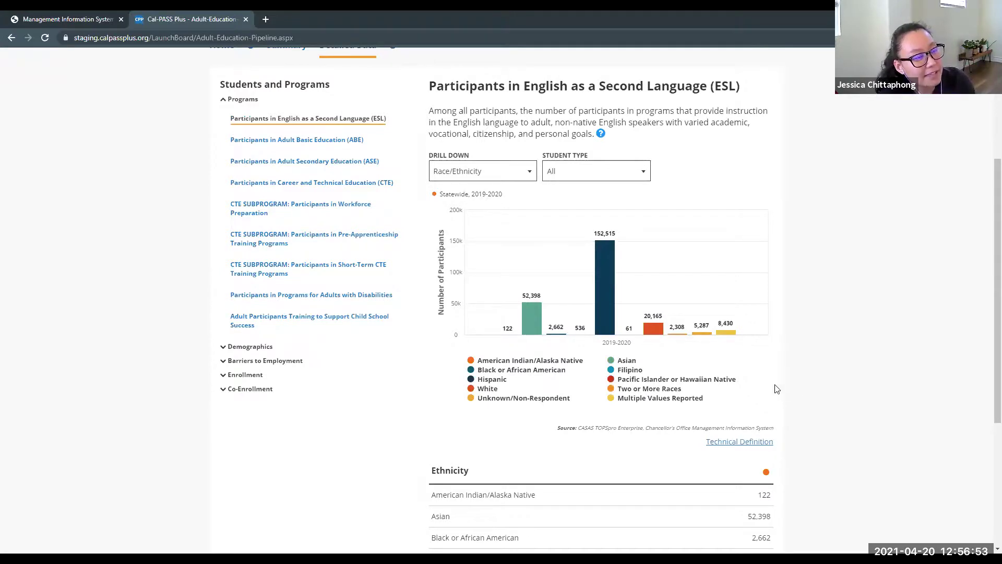
scroll(820, 390, "up", 1)
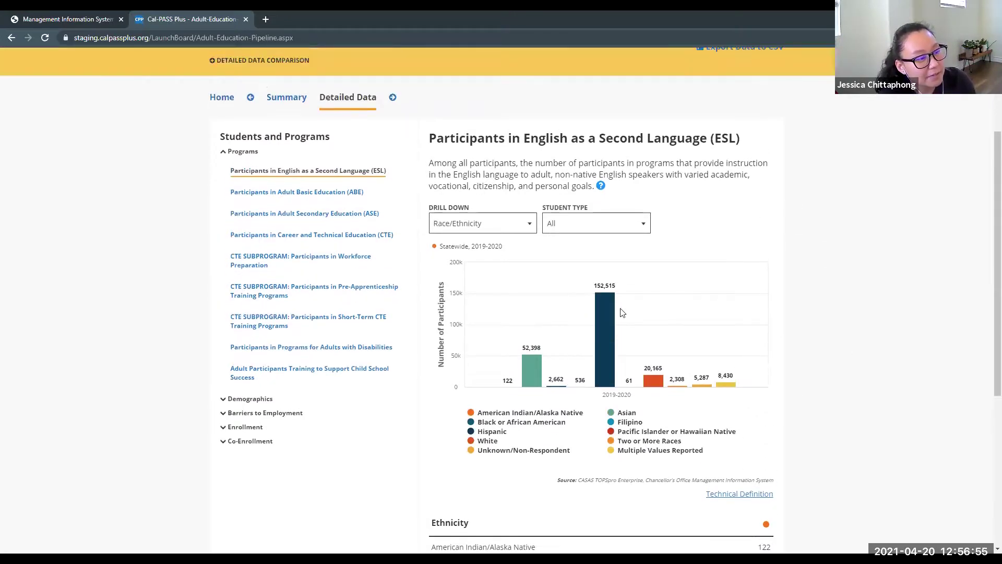
mouse_move(615, 313)
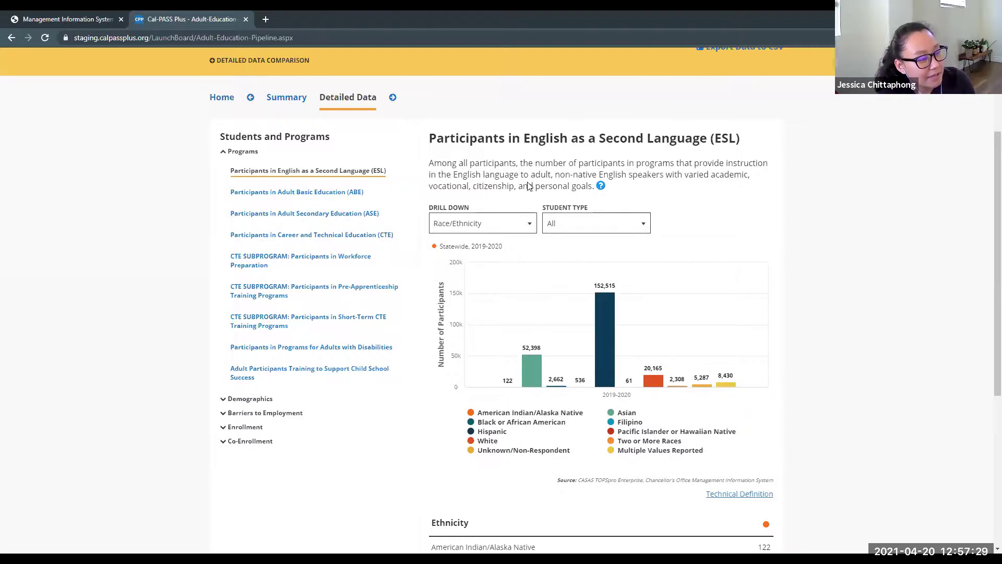
Check the available student type options for the ESL metric, leaving All selected, and review the race/ethnicity chart
left_click(618, 224)
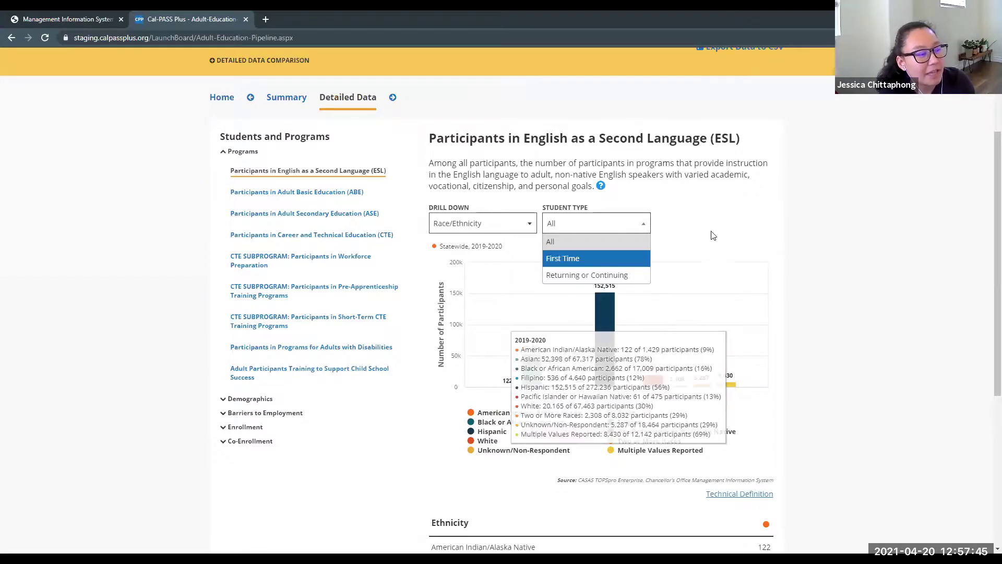
left_click(643, 232)
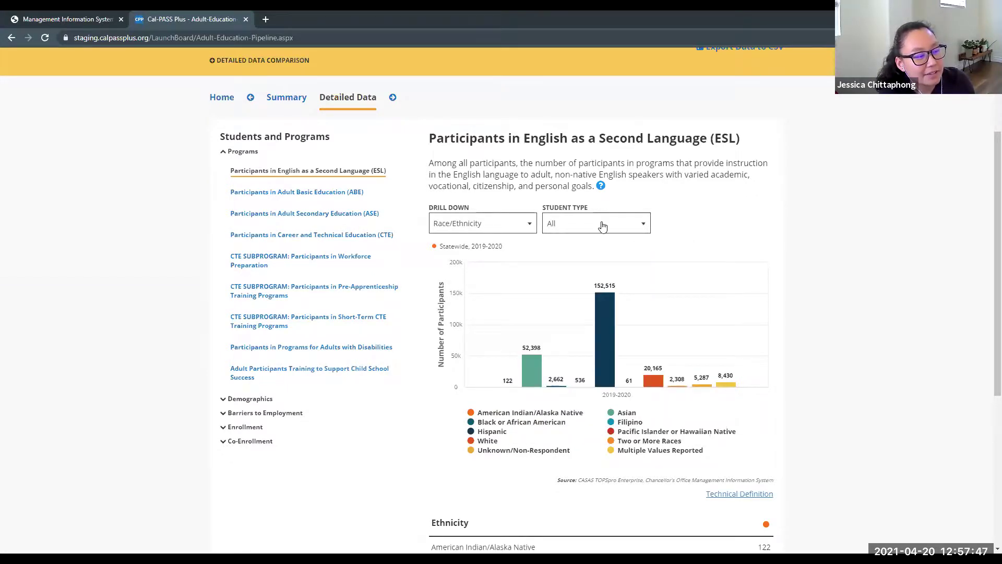
scroll(788, 266, "up", 3)
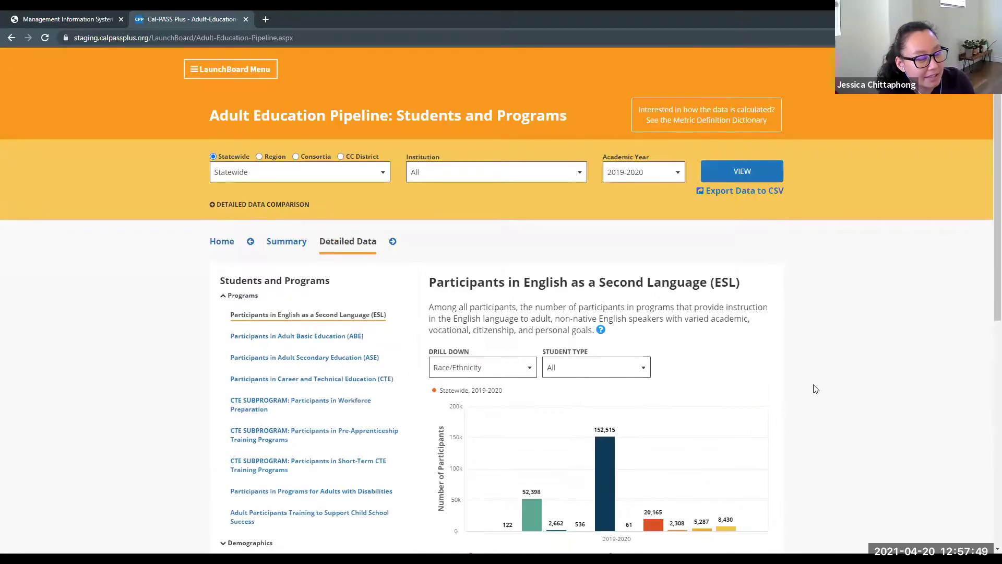
scroll(798, 297, "down", 2)
scroll(804, 297, "down", 2)
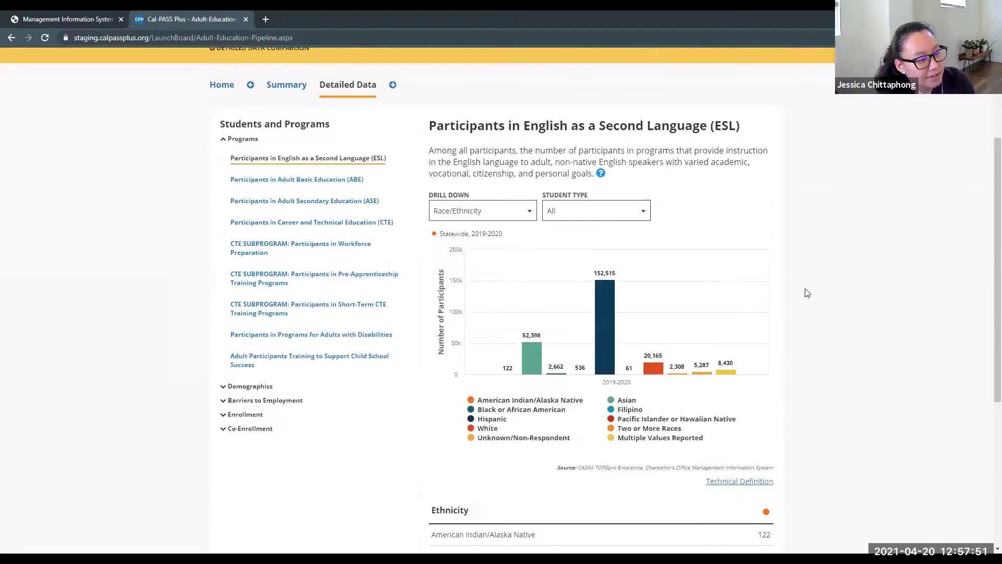
Go to the Progress detailed data and examine the trend and yearly figures for completing one or more Educational Functioning Levels
scroll(890, 293, "up", 1)
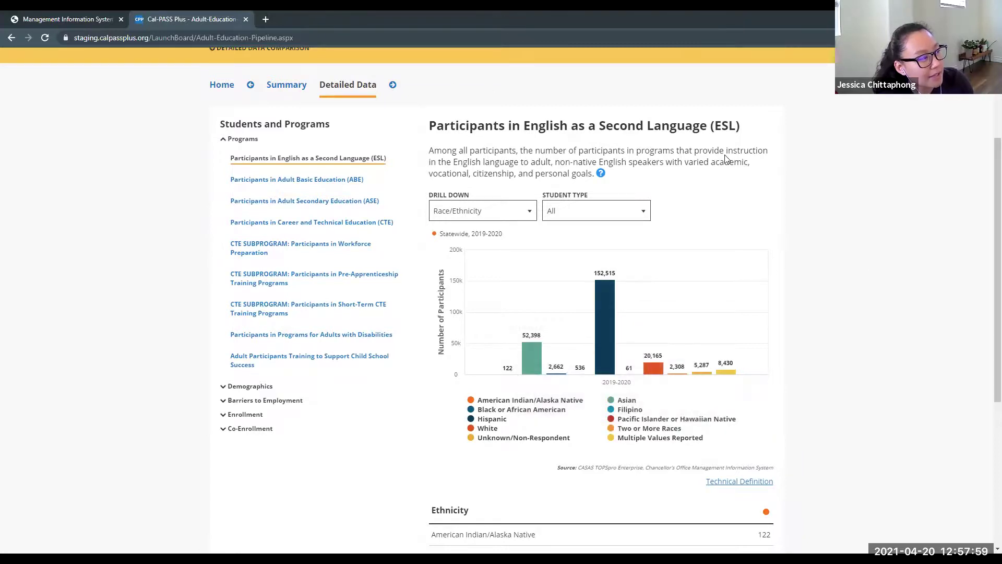
scroll(714, 163, "up", 2)
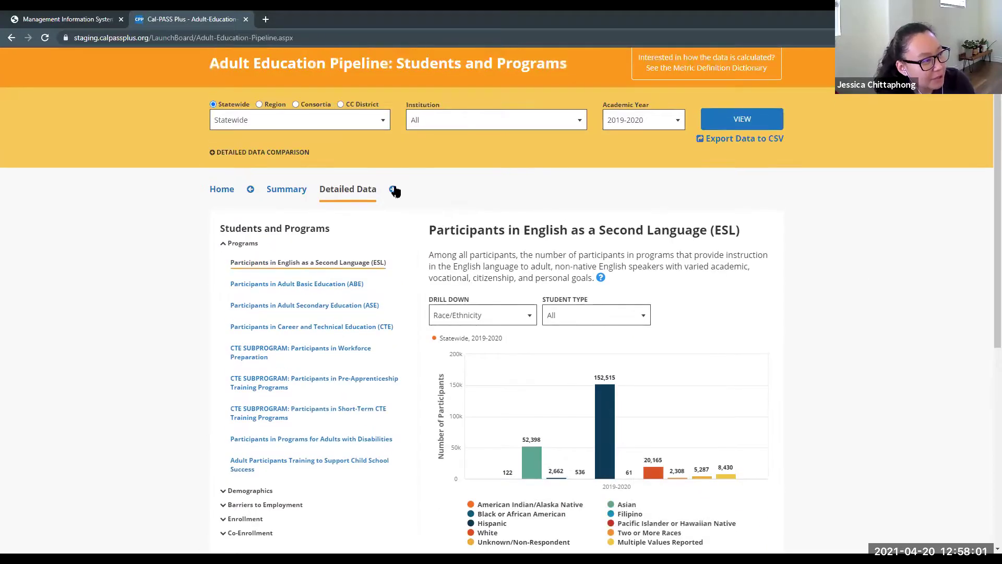
left_click(392, 190)
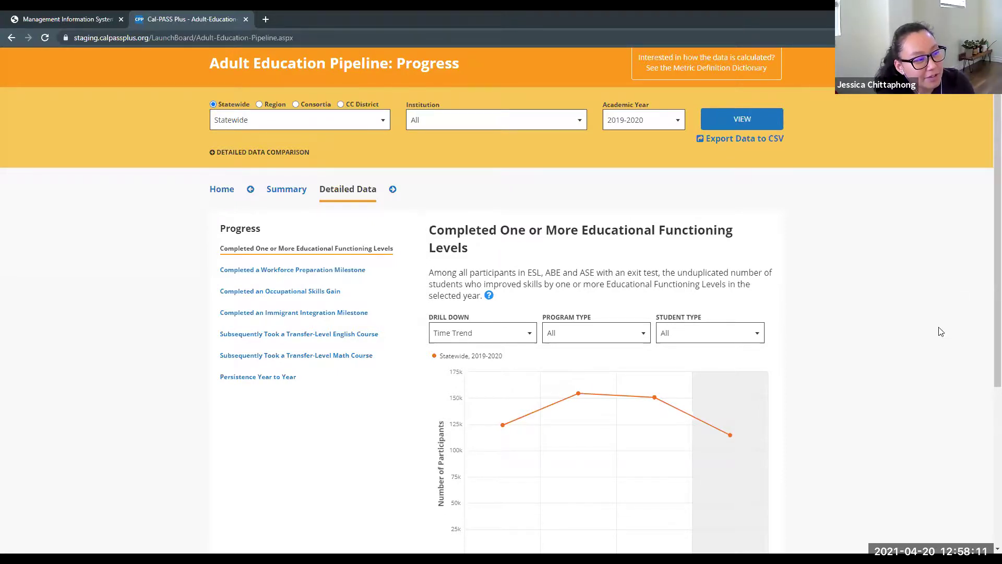
scroll(941, 327, "down", 3)
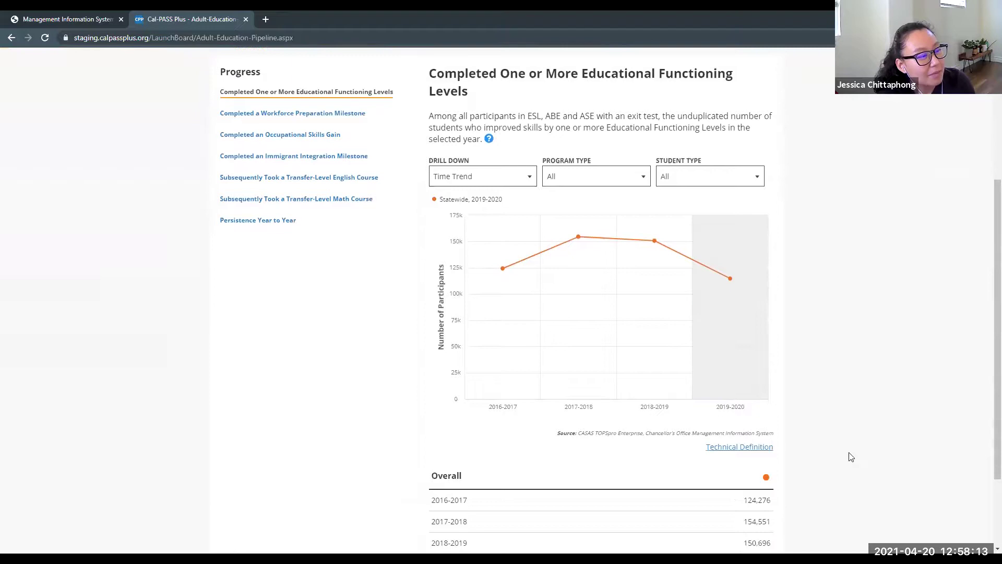
scroll(938, 405, "down", 2)
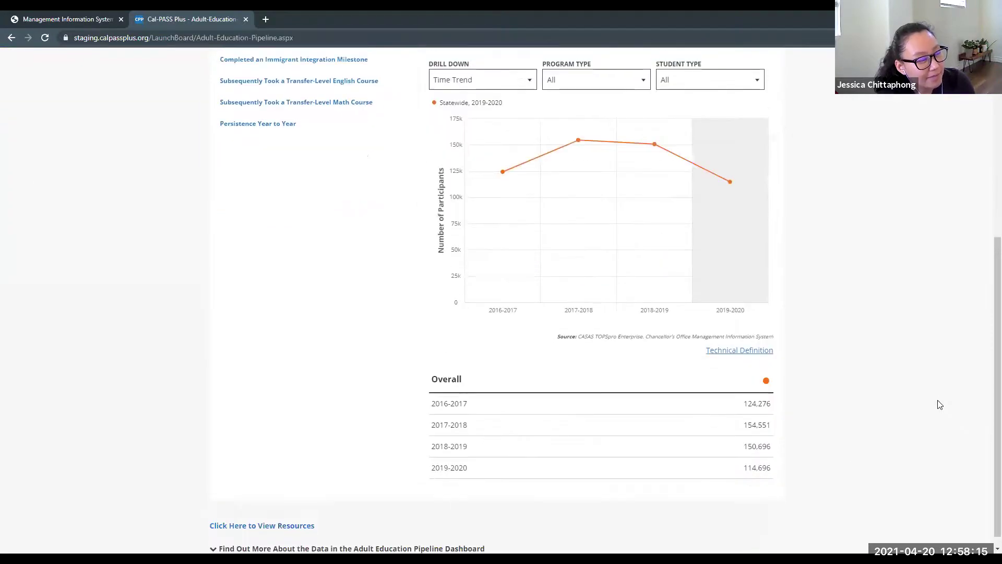
scroll(763, 166, "up", 3)
Check the drill-down options for the Educational Functioning Levels metric, keep Time Trend, and filter the program type to ESL
left_click(517, 228)
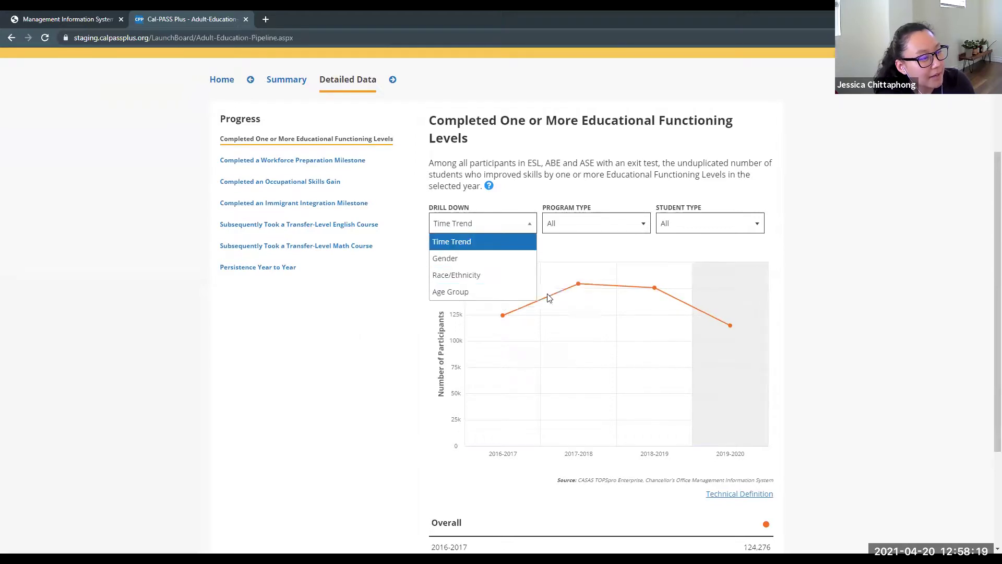
left_click(600, 198)
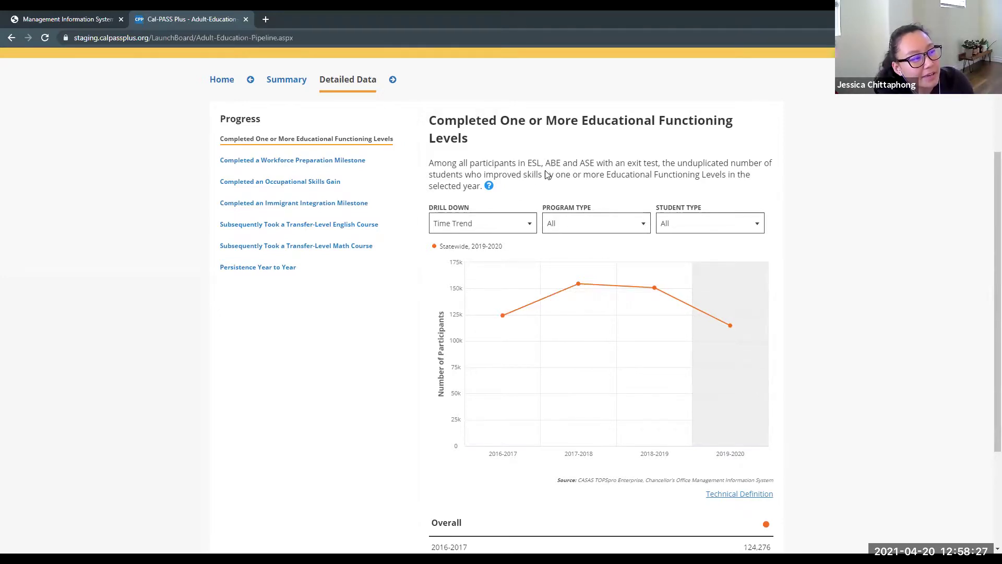
left_click(614, 228)
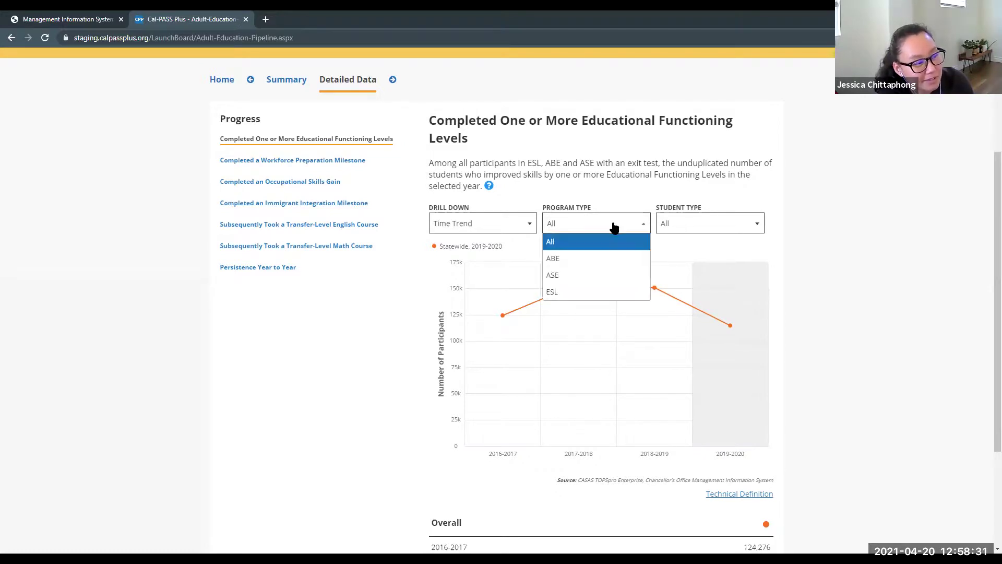
left_click(568, 295)
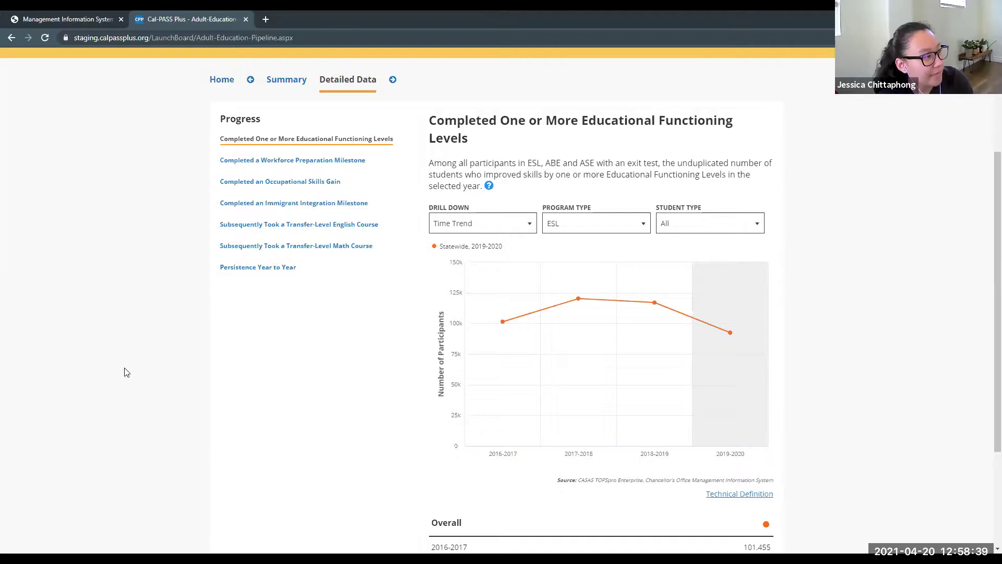
Go to the Transition detailed data and open the Top Five Institutions metric for ESL, ABE and ASE participants who transition to postsecondary
left_click(393, 81)
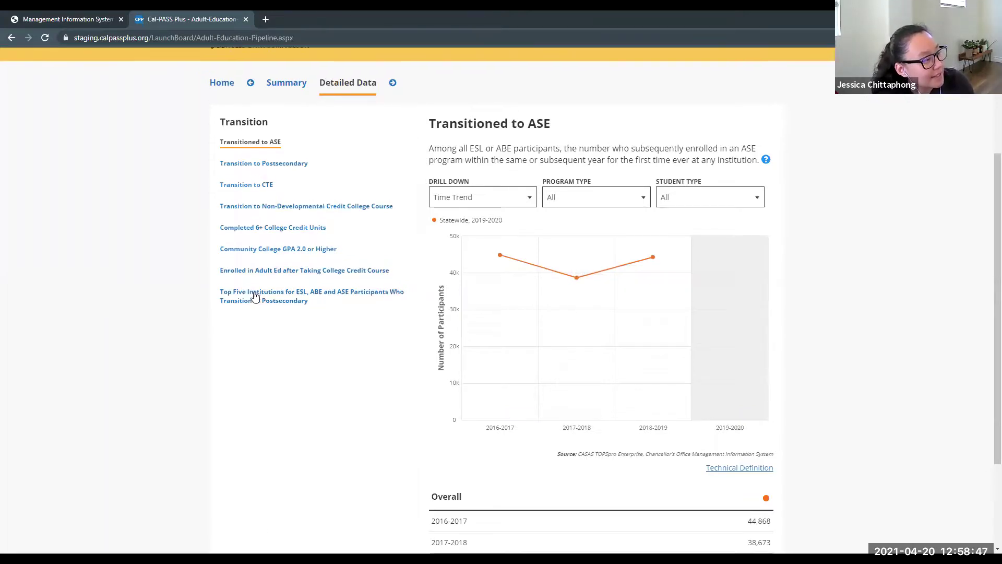
scroll(255, 297, "up", 1)
left_click(266, 349)
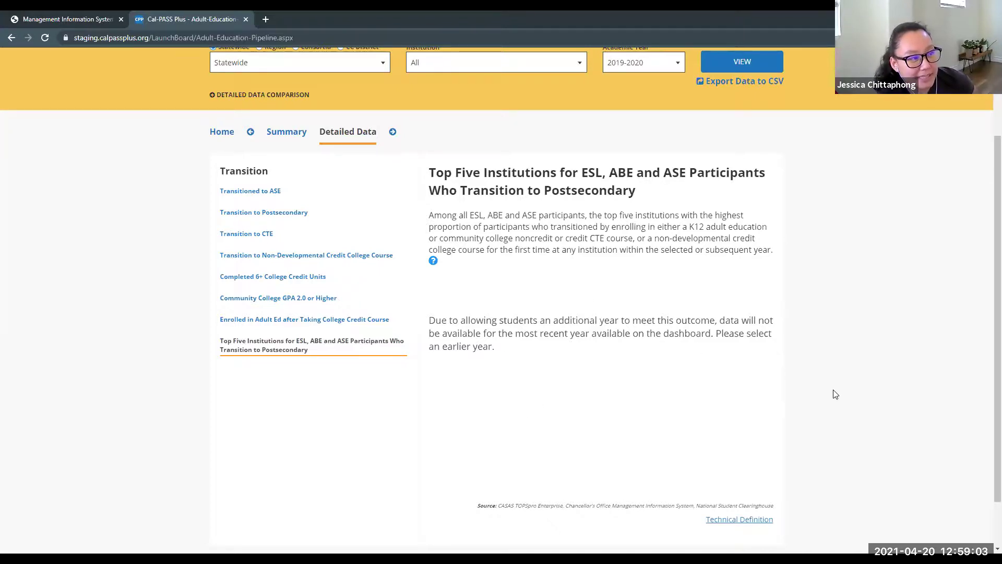
Change the academic year to 2018-2019 and reload the Top Five Institutions data
scroll(785, 255, "up", 1)
left_click(644, 119)
left_click(648, 146)
left_click(717, 107)
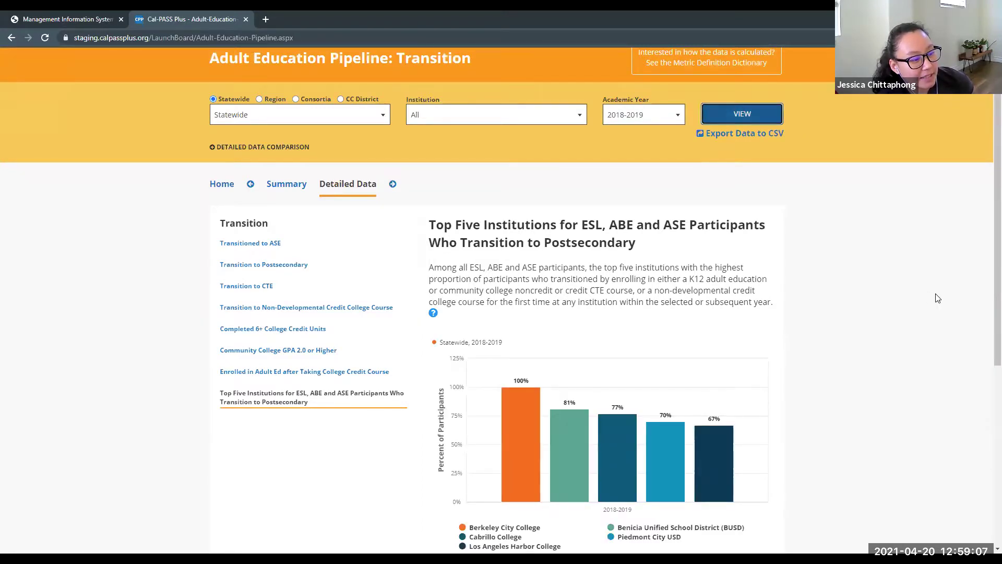